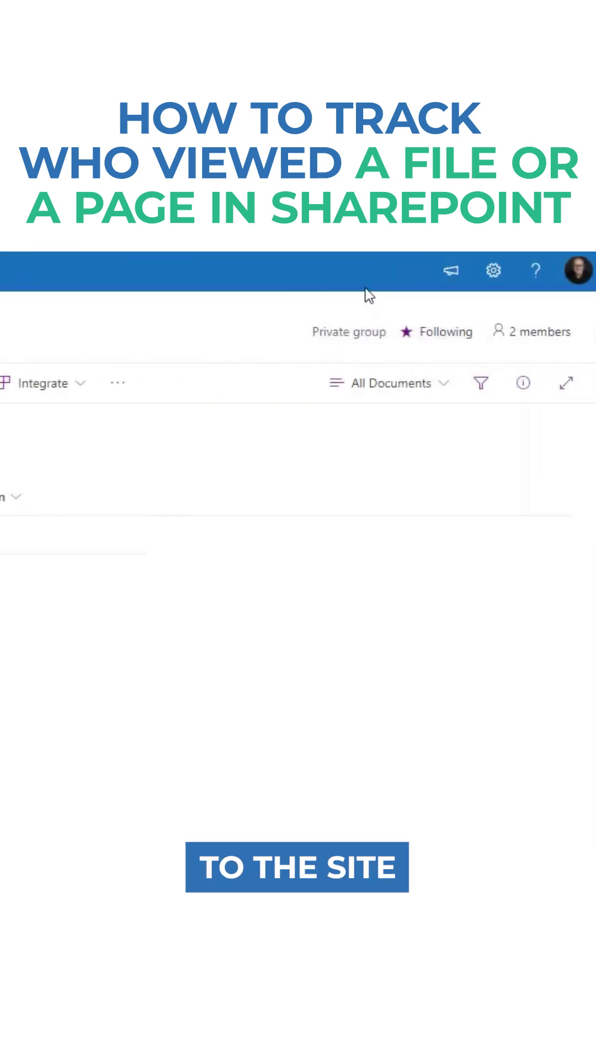
Reach the Payroll Team site's full Site Settings page via the gear menu's Site information
{"action": "left_click", "coordinate": [494, 272]}
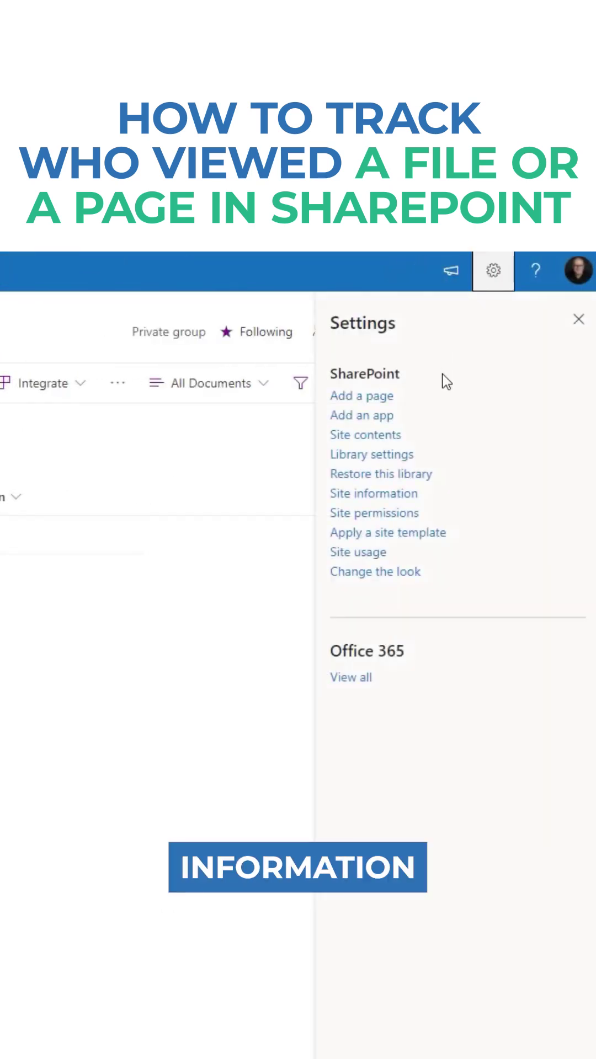
{"action": "left_click", "coordinate": [396, 495]}
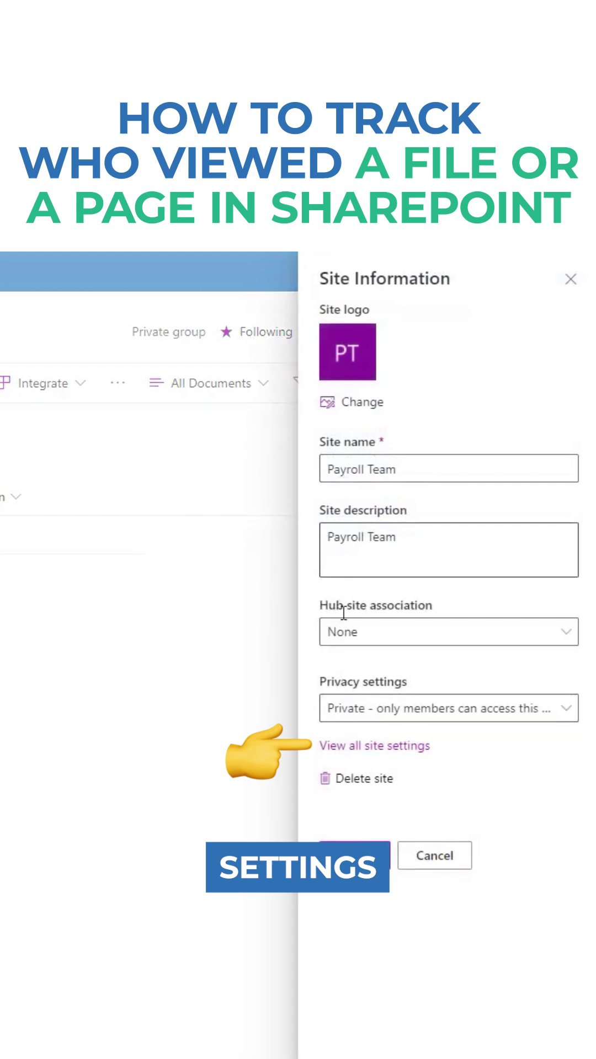
{"action": "left_click", "coordinate": [374, 745]}
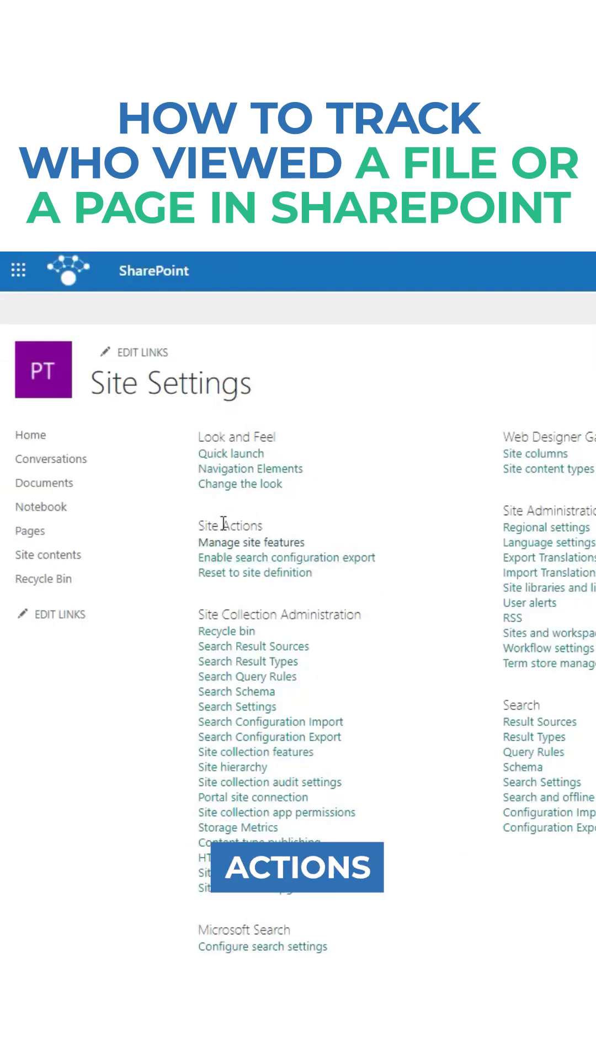
Activate the SharePoint Viewers feature from the Manage site features list
{"action": "left_click", "coordinate": [263, 543]}
{"action": "scroll", "coordinate": [394, 662], "scroll_direction": "down", "scroll_amount": 3}
{"action": "scroll", "coordinate": [394, 662], "scroll_direction": "down", "scroll_amount": 5}
{"action": "scroll", "coordinate": [394, 661], "scroll_direction": "down", "scroll_amount": 5}
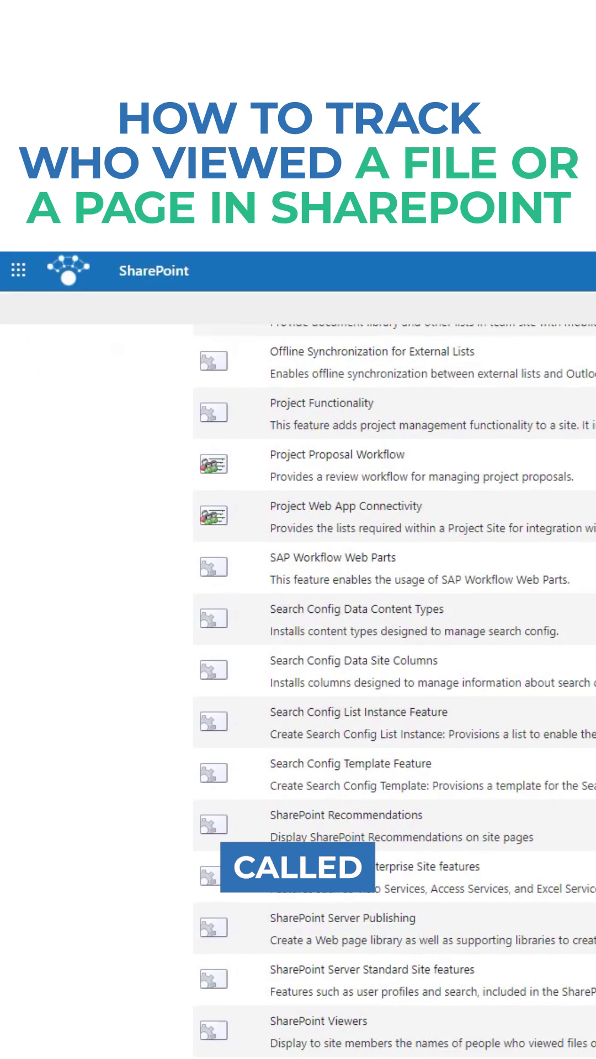
{"action": "scroll", "coordinate": [312, 788], "scroll_direction": "down", "scroll_amount": 4}
{"action": "scroll", "coordinate": [312, 788], "scroll_direction": "down", "scroll_amount": 2}
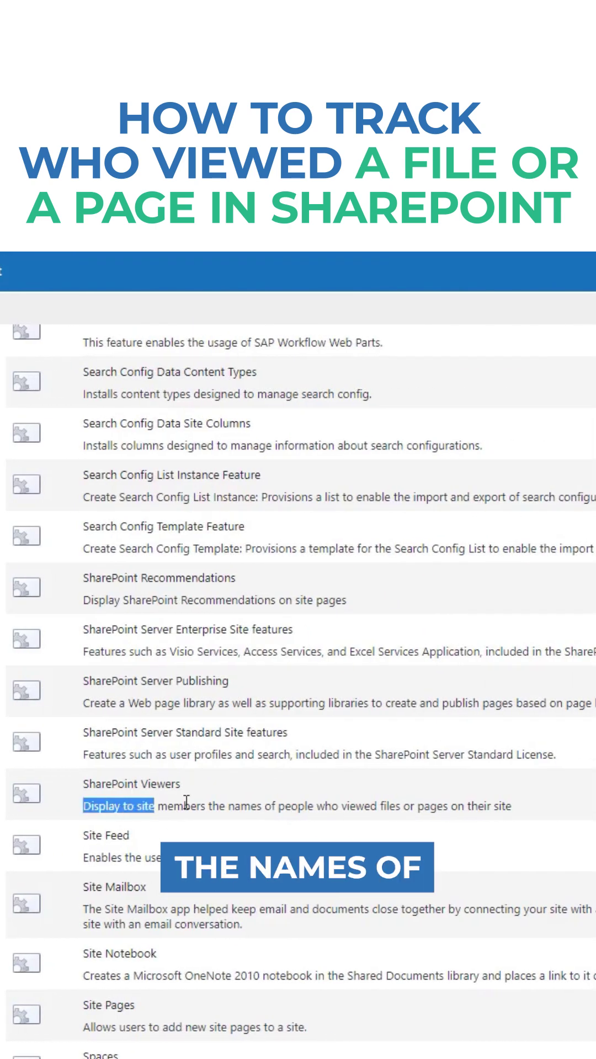
{"action": "left_click_drag", "start_coordinate": [186, 803], "coordinate": [447, 803]}
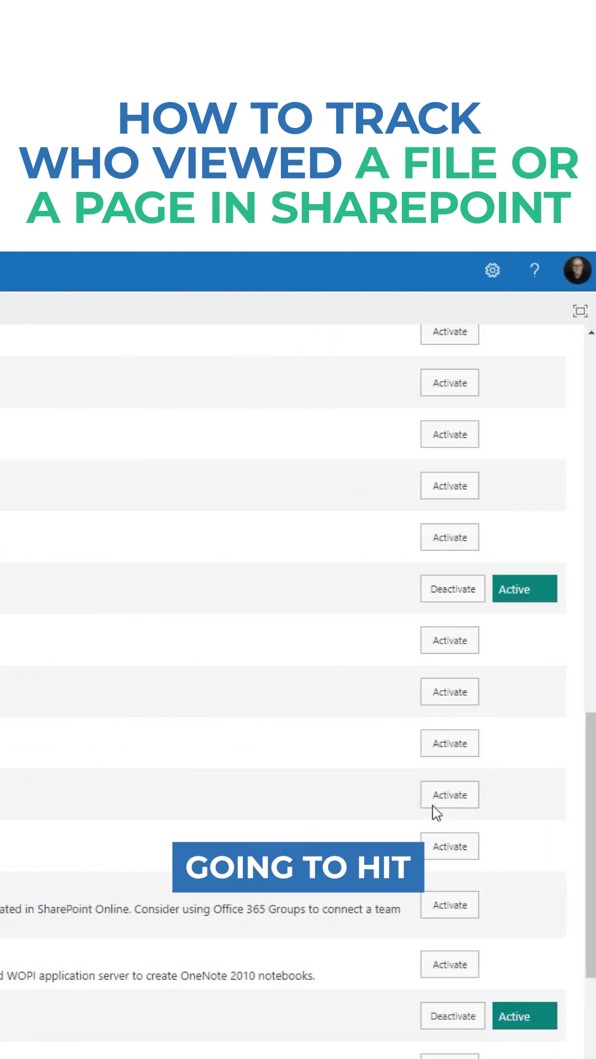
{"action": "left_click", "coordinate": [443, 797]}
{"action": "scroll", "coordinate": [413, 844], "scroll_direction": "down", "scroll_amount": 5}
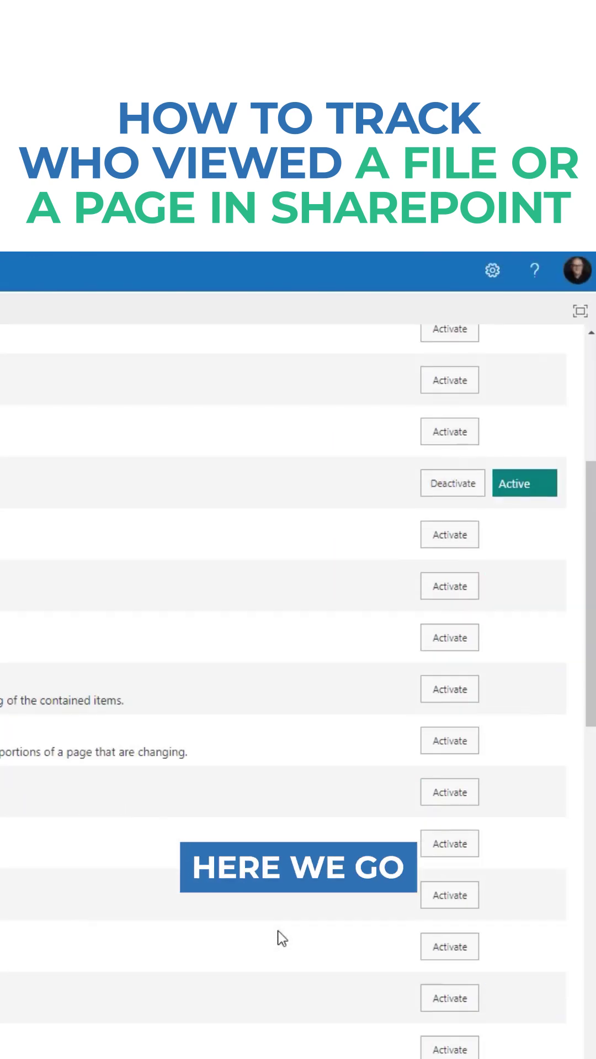
{"action": "scroll", "coordinate": [279, 938], "scroll_direction": "down", "scroll_amount": 5}
{"action": "scroll", "coordinate": [489, 802], "scroll_direction": "down", "scroll_amount": 3}
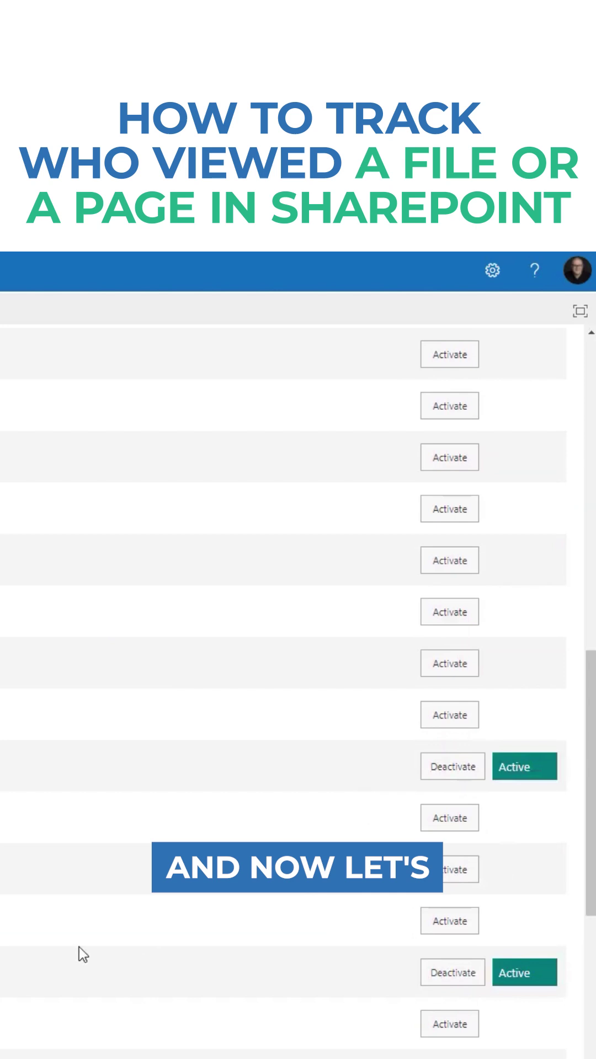
{"action": "scroll", "coordinate": [83, 954], "scroll_direction": "down", "scroll_amount": 2}
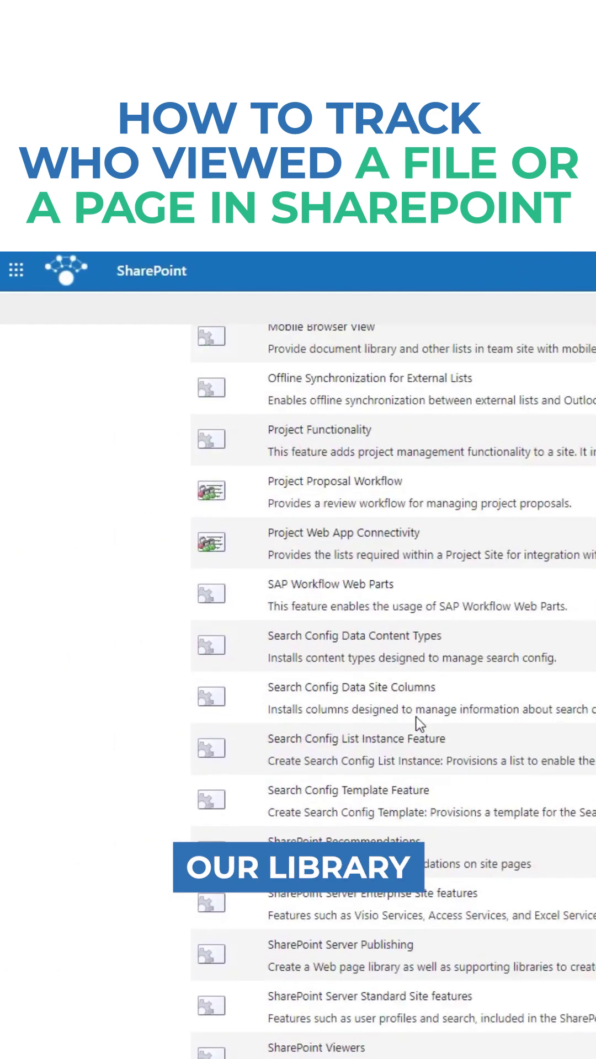
{"action": "scroll", "coordinate": [418, 724], "scroll_direction": "up", "scroll_amount": 5}
{"action": "scroll", "coordinate": [413, 661], "scroll_direction": "up", "scroll_amount": 4}
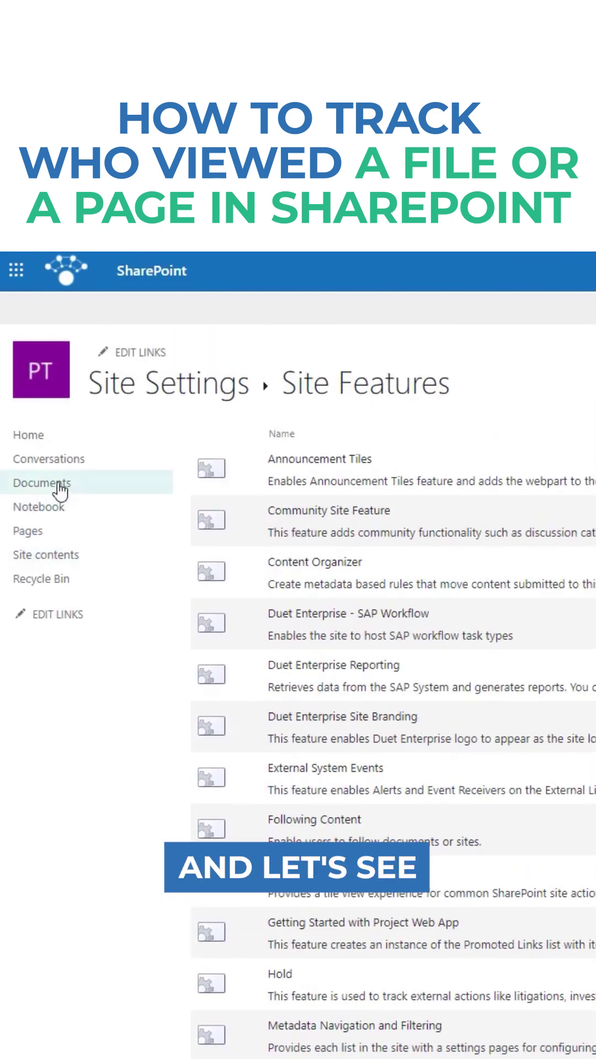
In Documents, show Document.docx's viewers card (two viewers, two views), then deselect it
{"action": "left_click", "coordinate": [60, 488]}
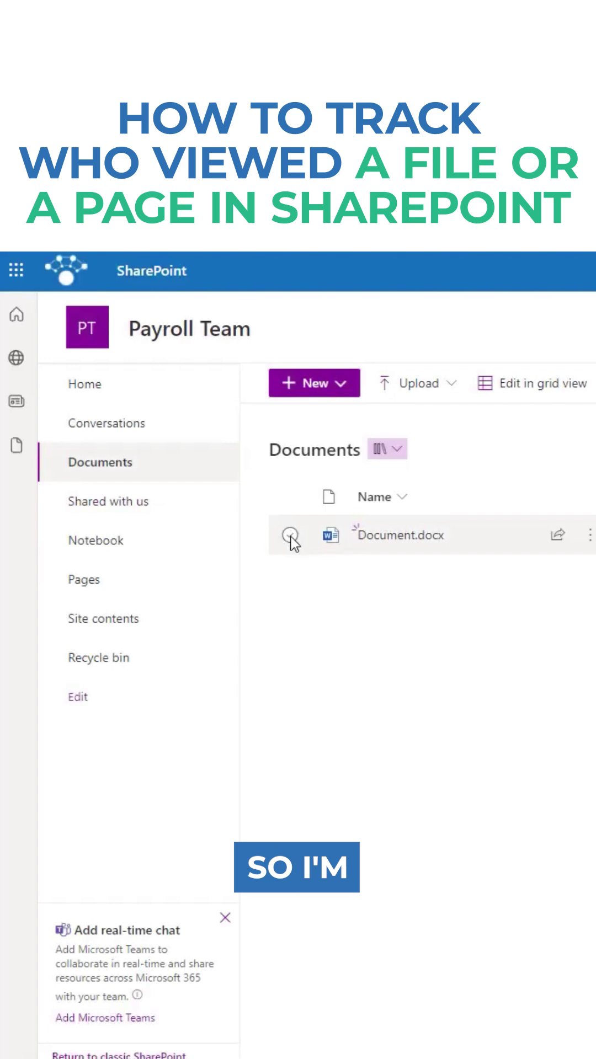
{"action": "left_click", "coordinate": [290, 535]}
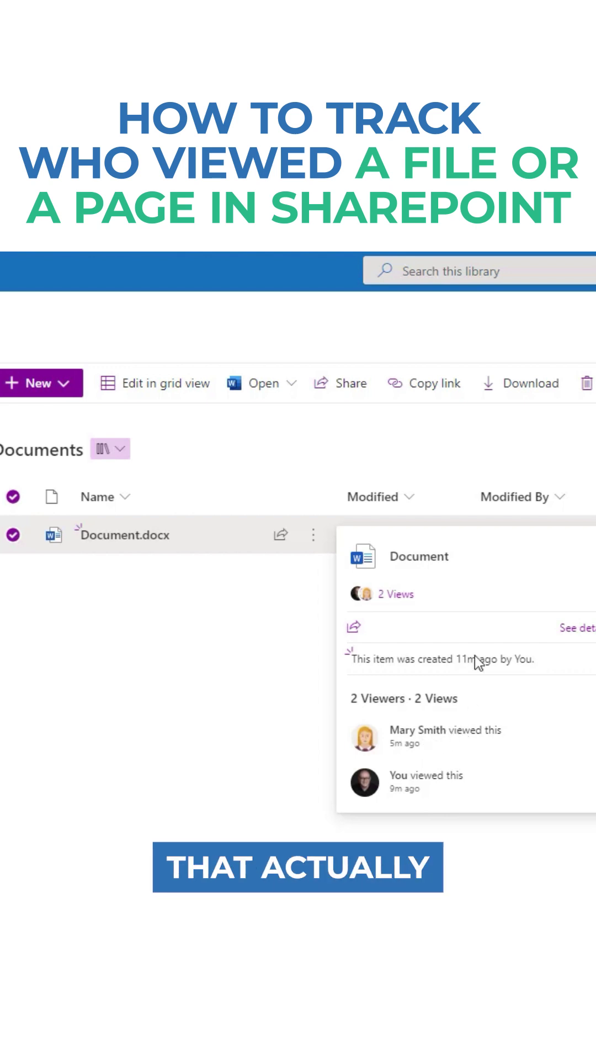
{"action": "left_click", "coordinate": [458, 439]}
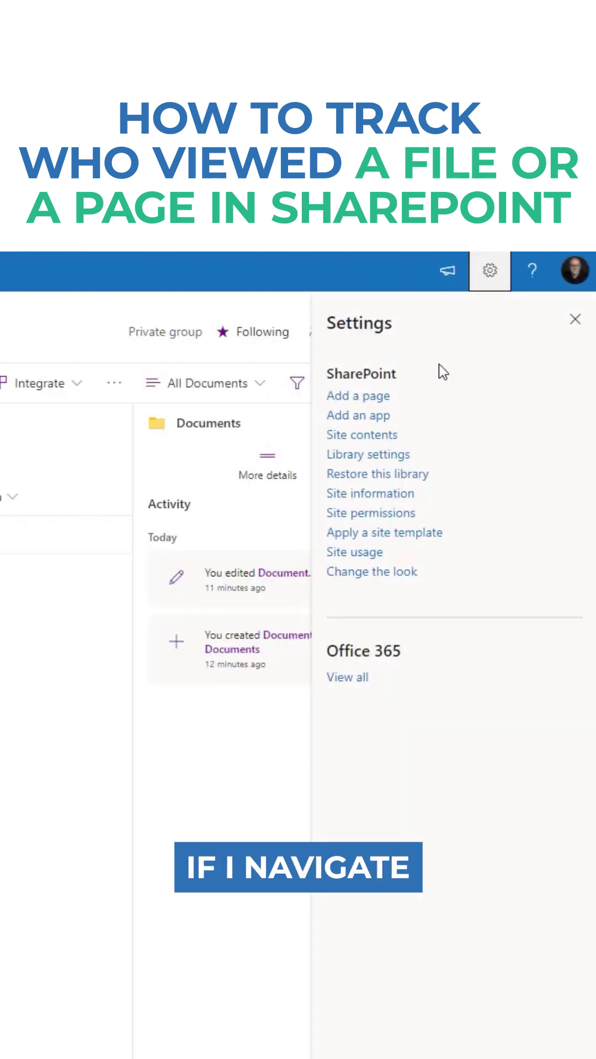
Open the Site Pages library listing Home.aspx from Site contents
{"action": "left_click", "coordinate": [374, 436]}
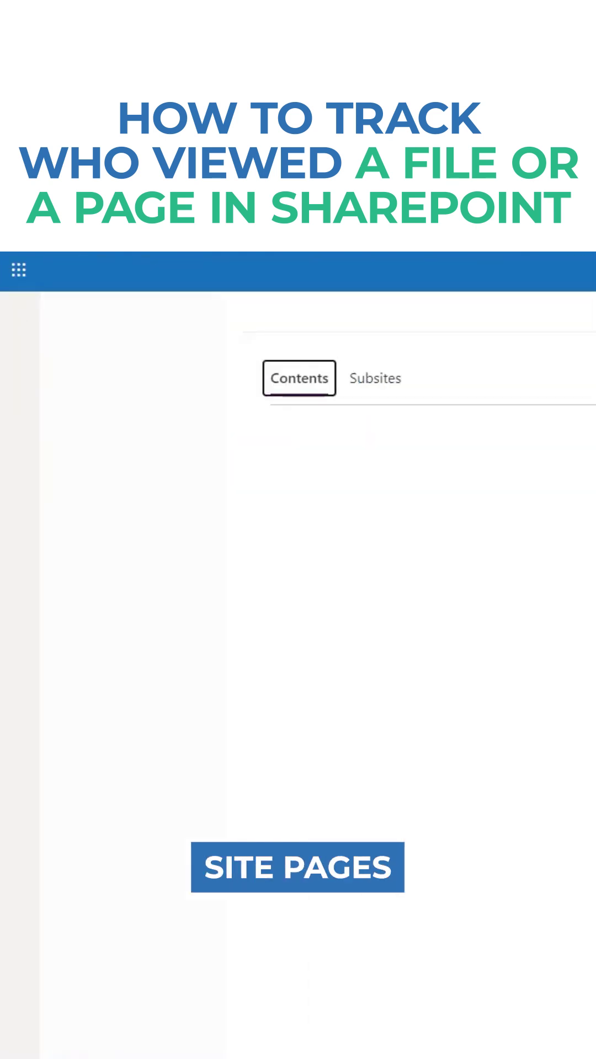
{"action": "left_click", "coordinate": [360, 730]}
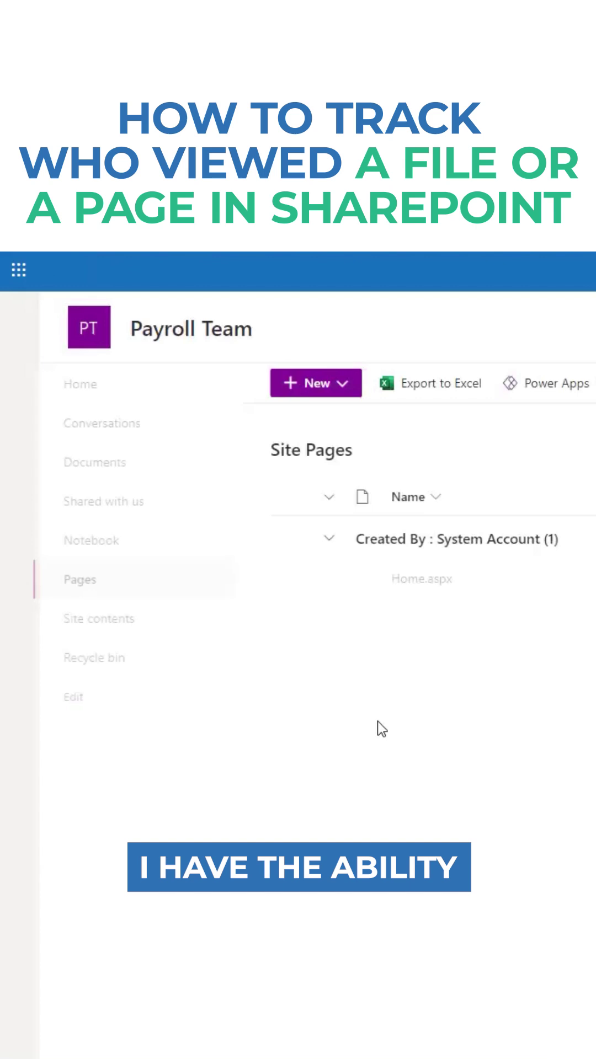